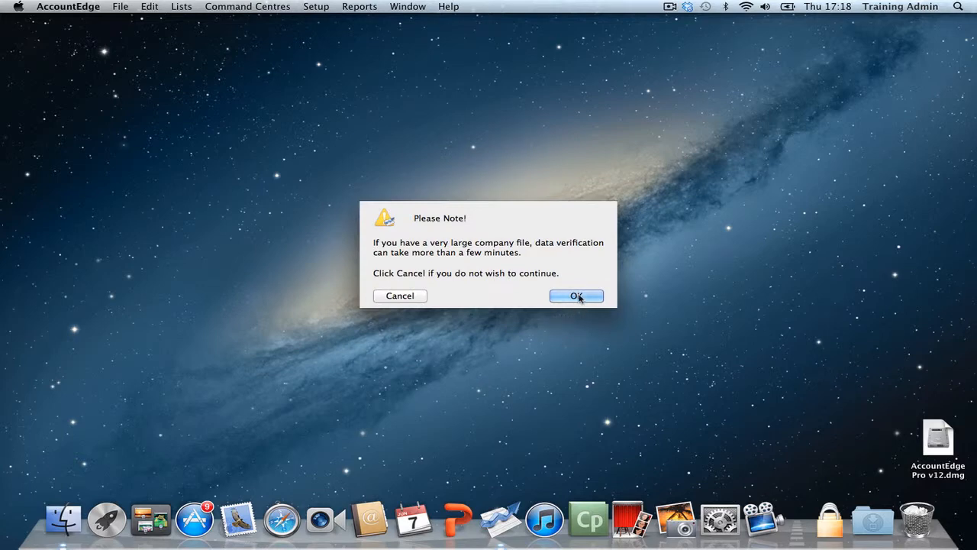
- Finish verifying the company file and close the To Do List
click(590, 186)
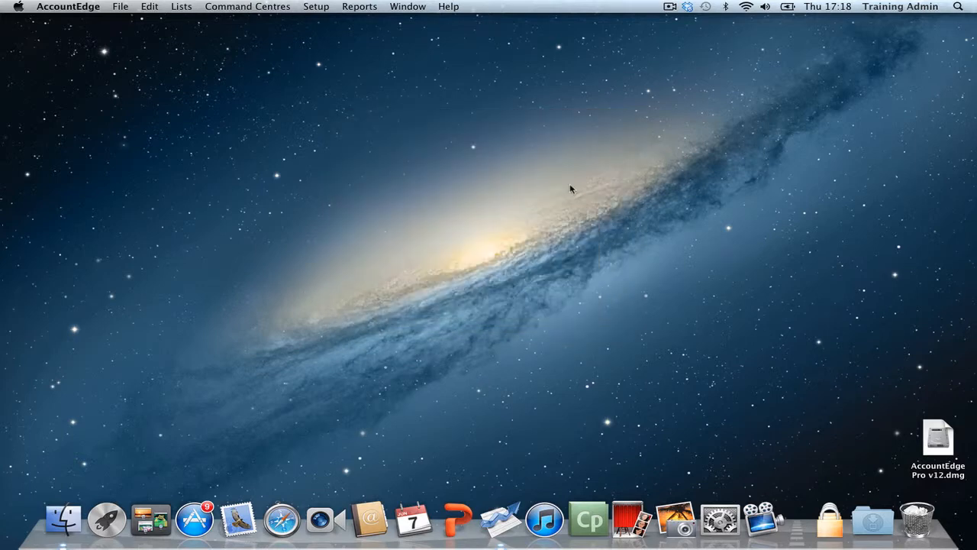
click(254, 144)
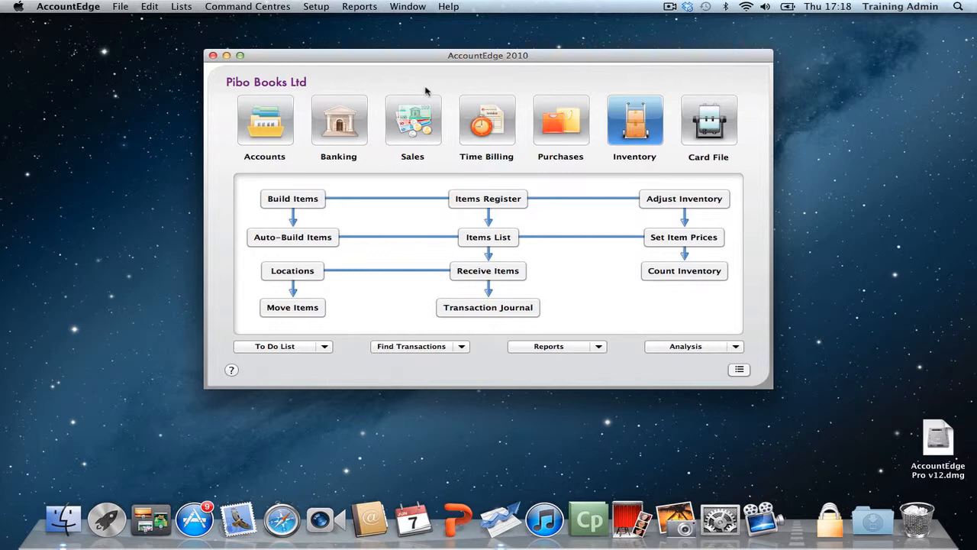
- Back up all data to the Desktop without checking for errors, keeping the suggested file name, and reposition the backup zip on the desktop
click(120, 9)
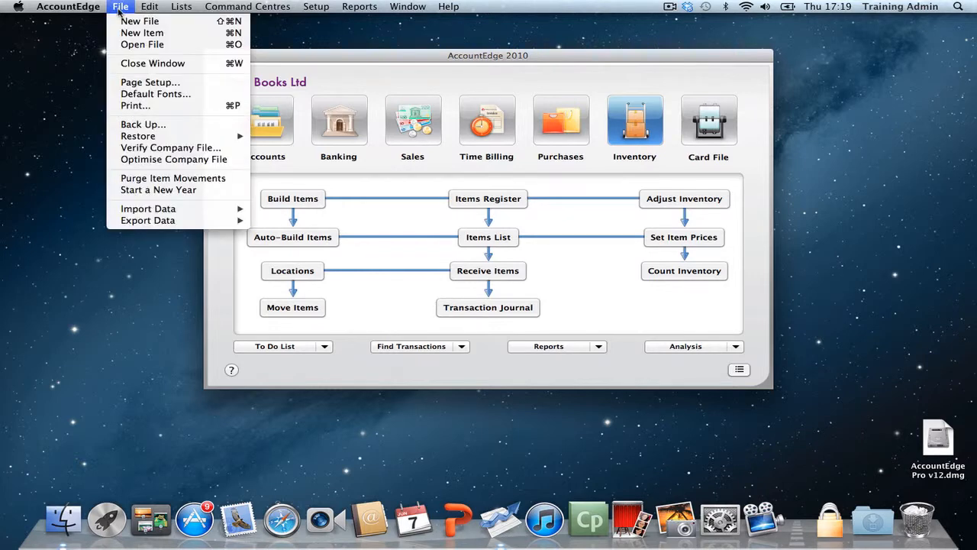
click(130, 126)
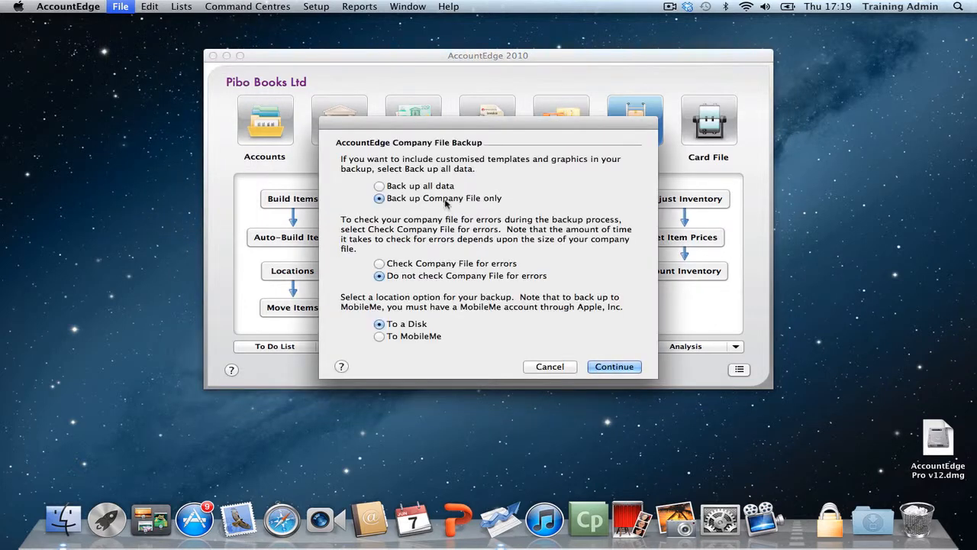
click(413, 188)
click(615, 370)
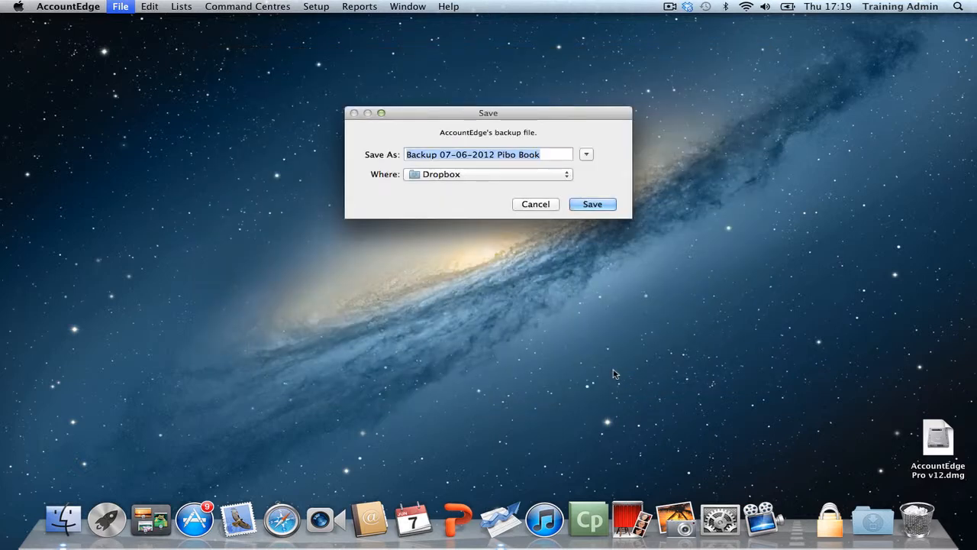
click(564, 177)
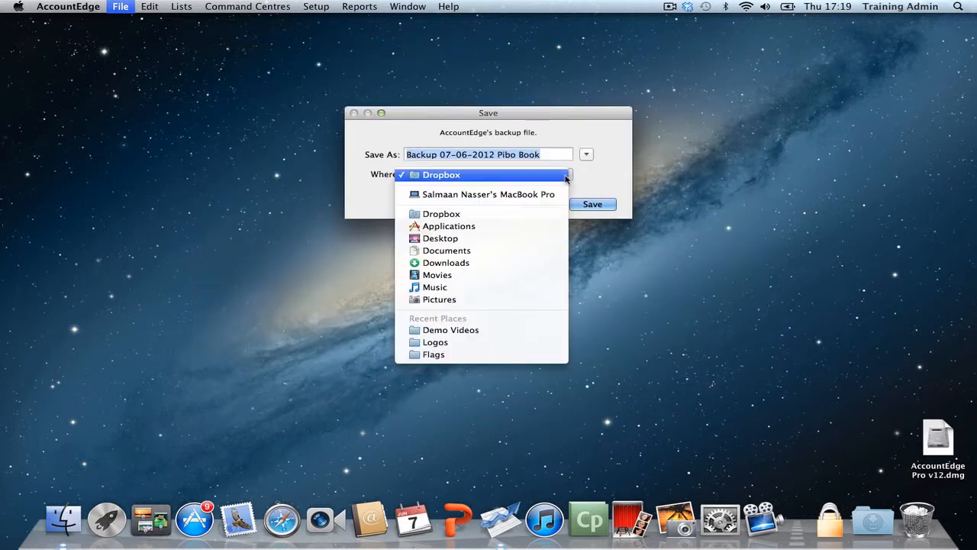
click(516, 240)
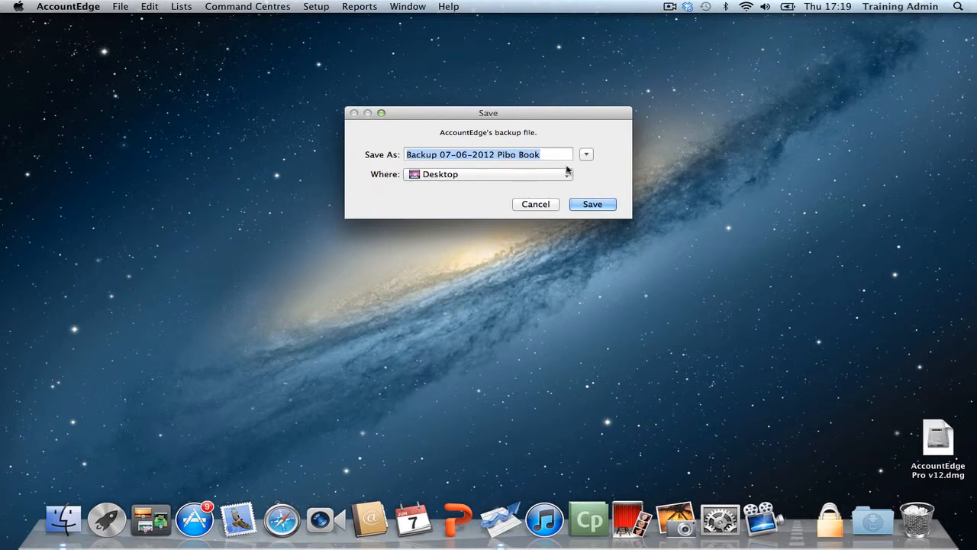
click(594, 205)
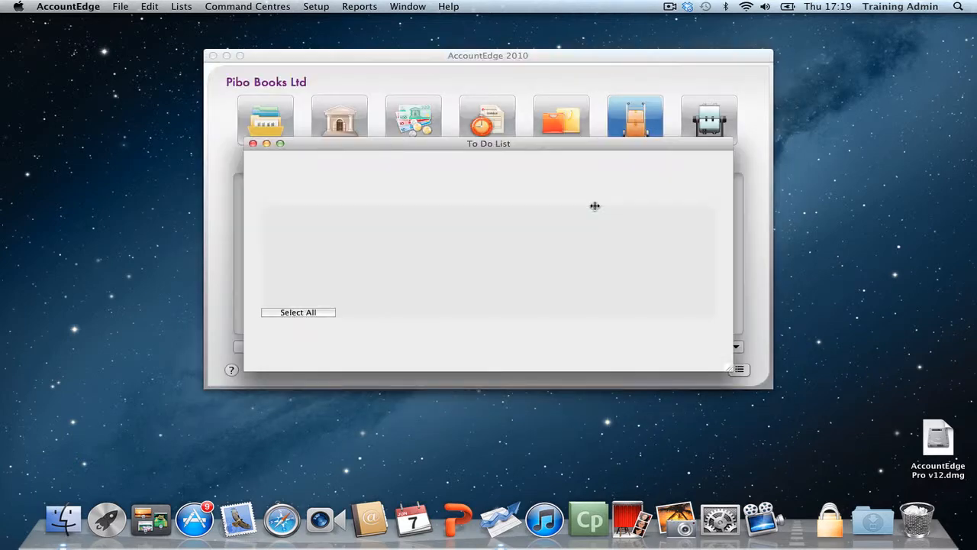
click(253, 144)
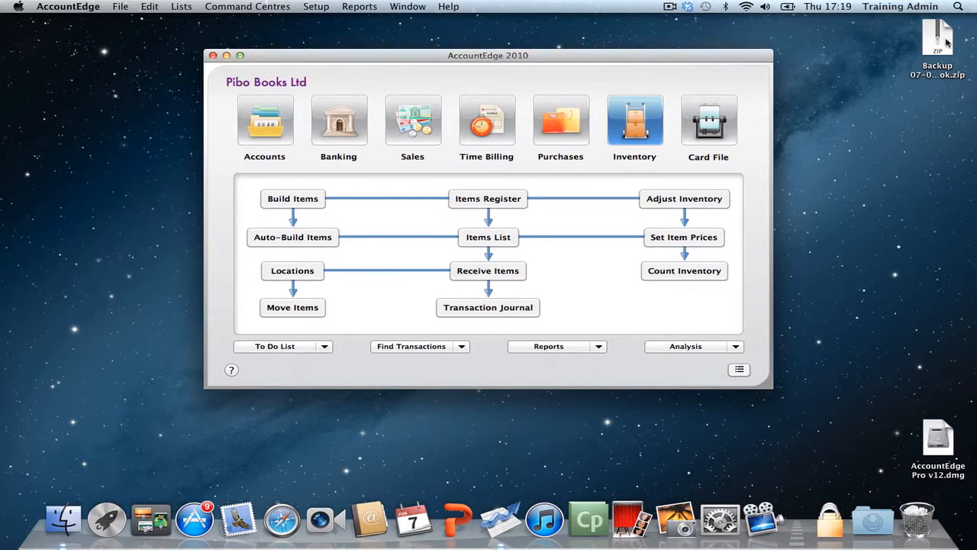
drag(949, 44, 870, 129)
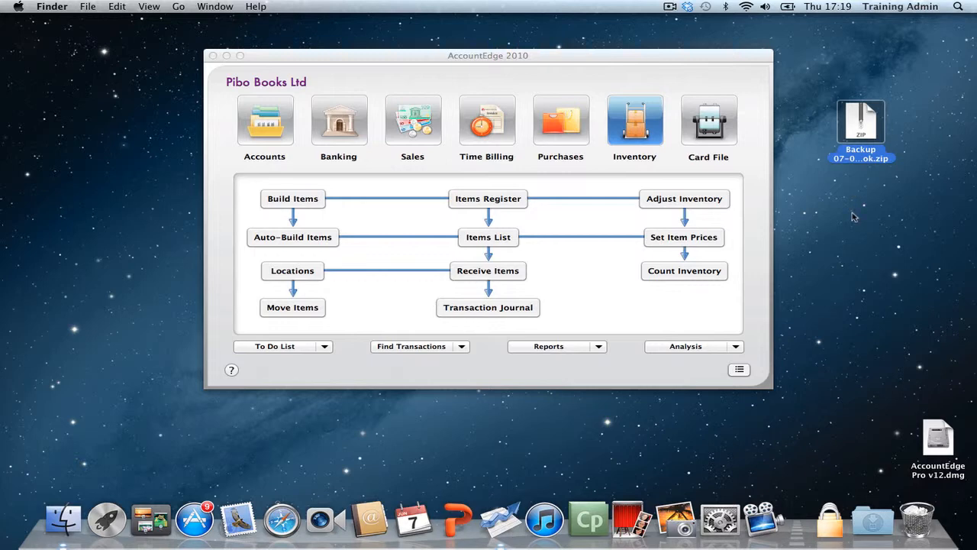
- Look up the company file's location through the Company Data Auditor, showing its folder in Finder, and close both windows
click(345, 82)
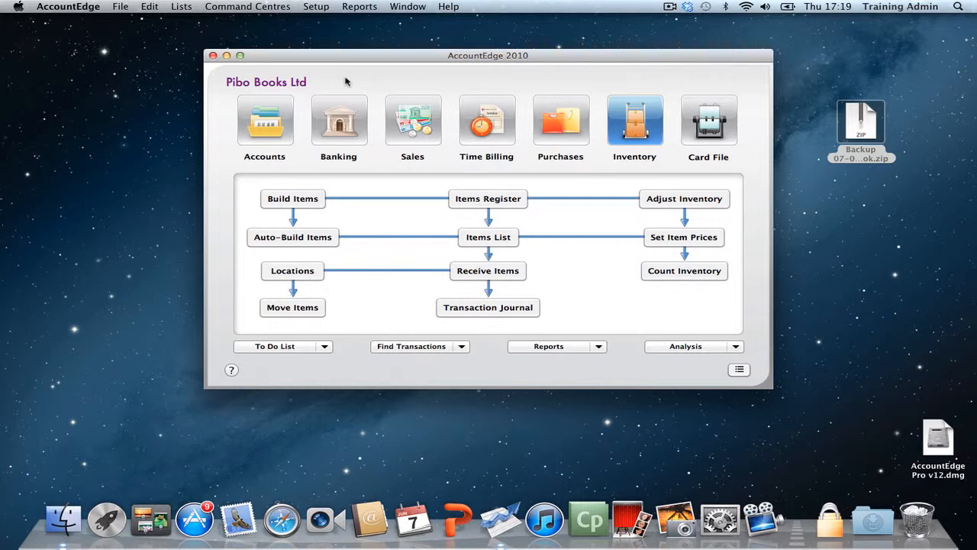
click(270, 128)
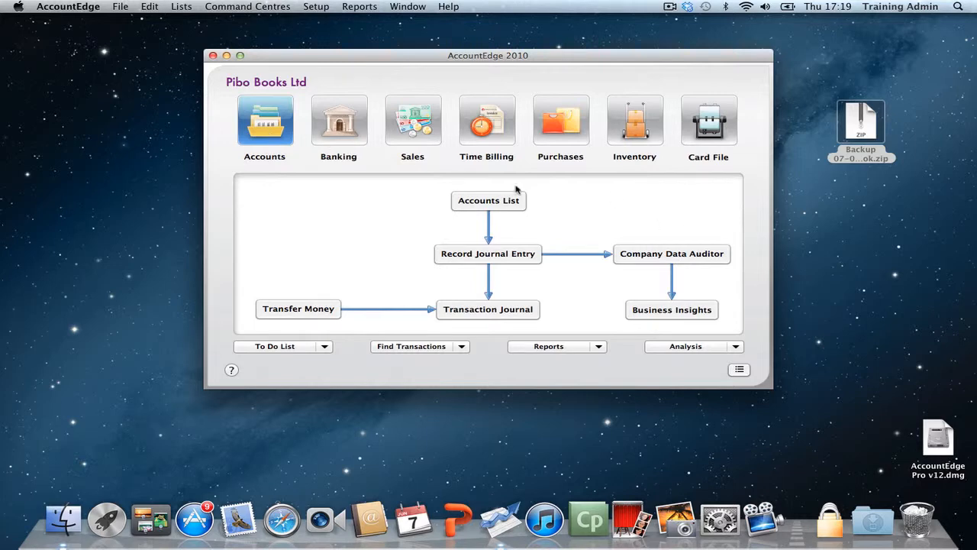
click(663, 260)
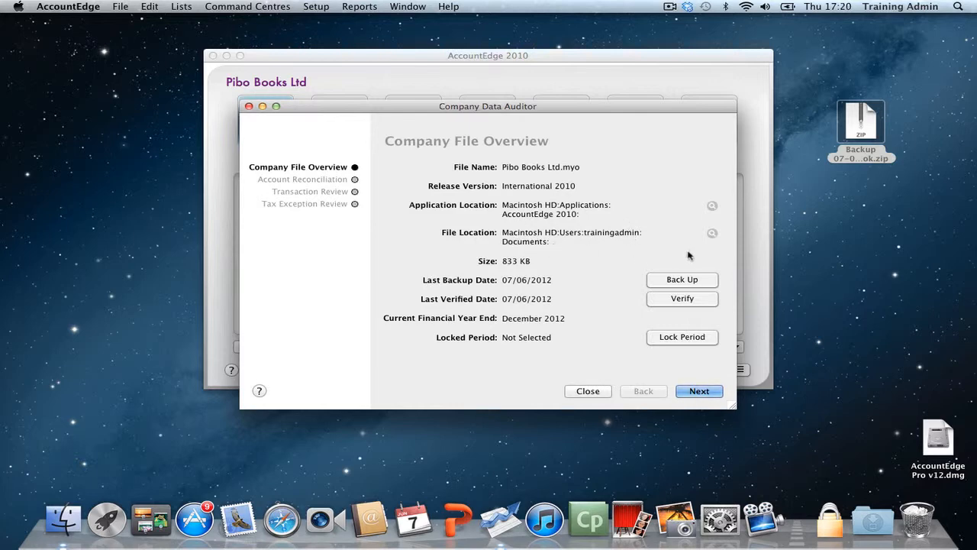
click(713, 234)
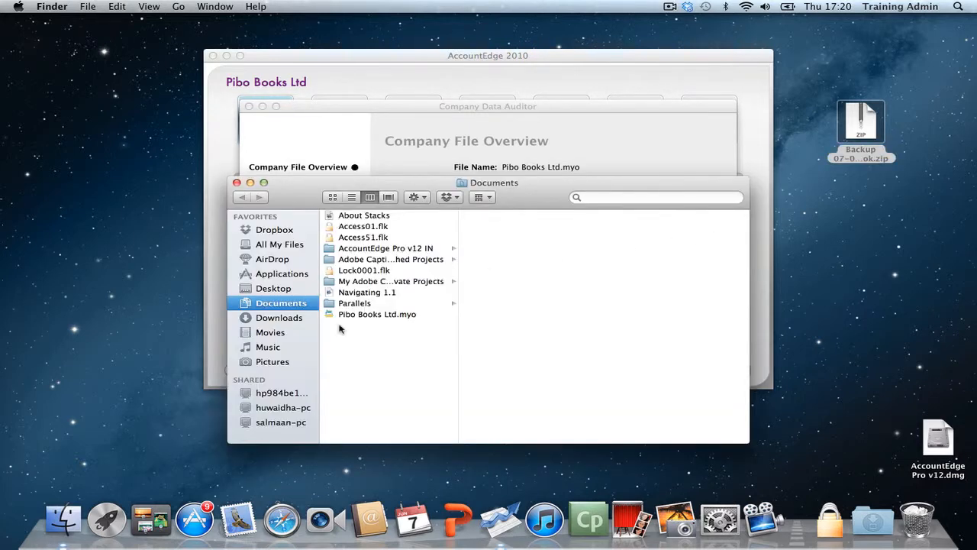
click(237, 184)
click(249, 107)
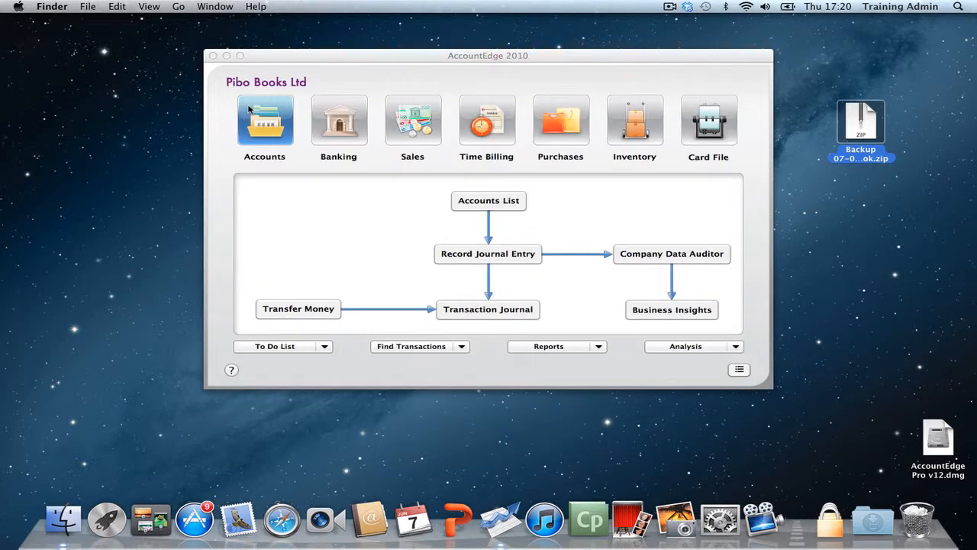
- Quit AccountEdge 2010, declining another backup
click(264, 63)
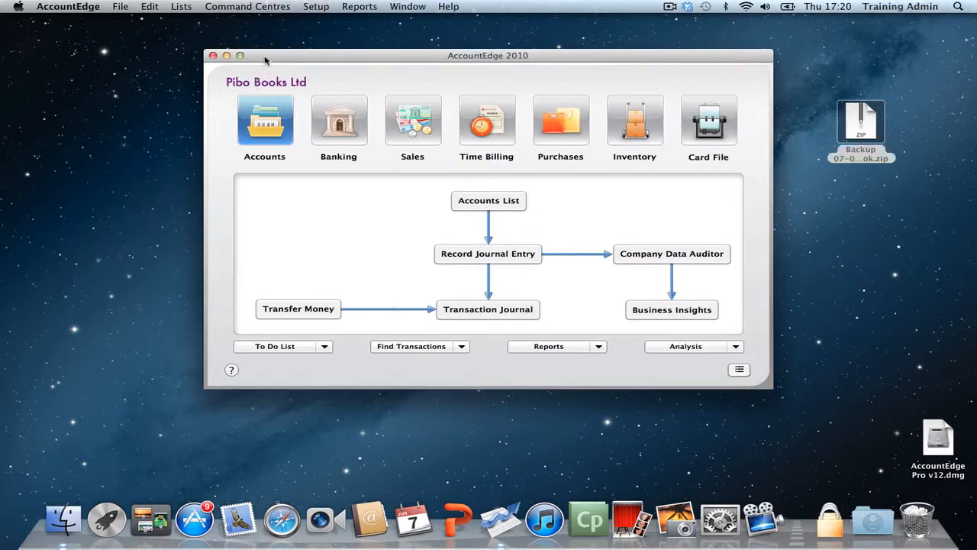
click(73, 7)
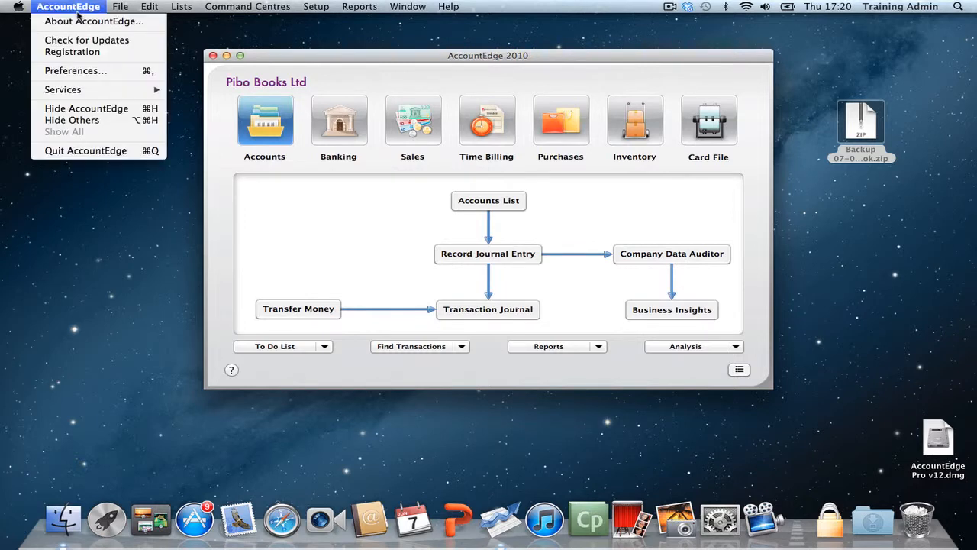
click(76, 150)
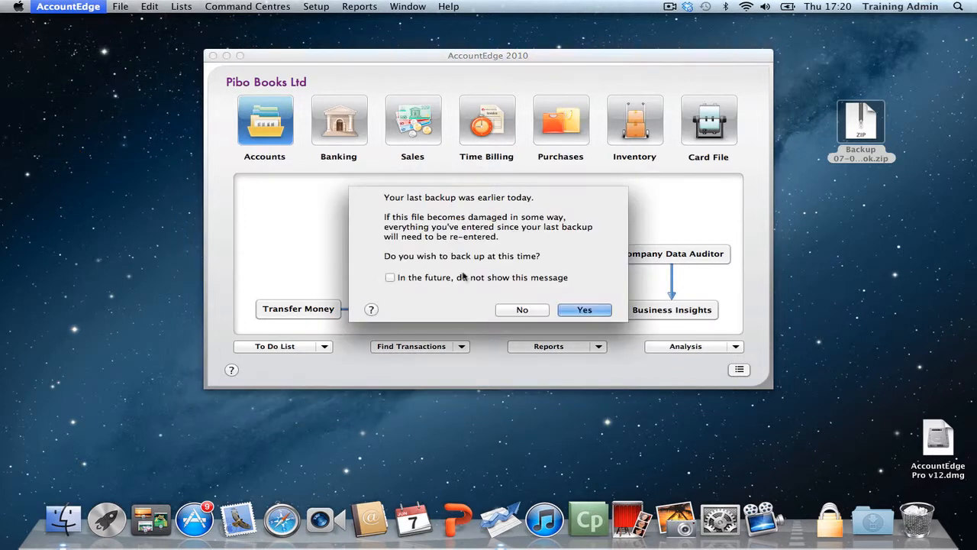
click(512, 313)
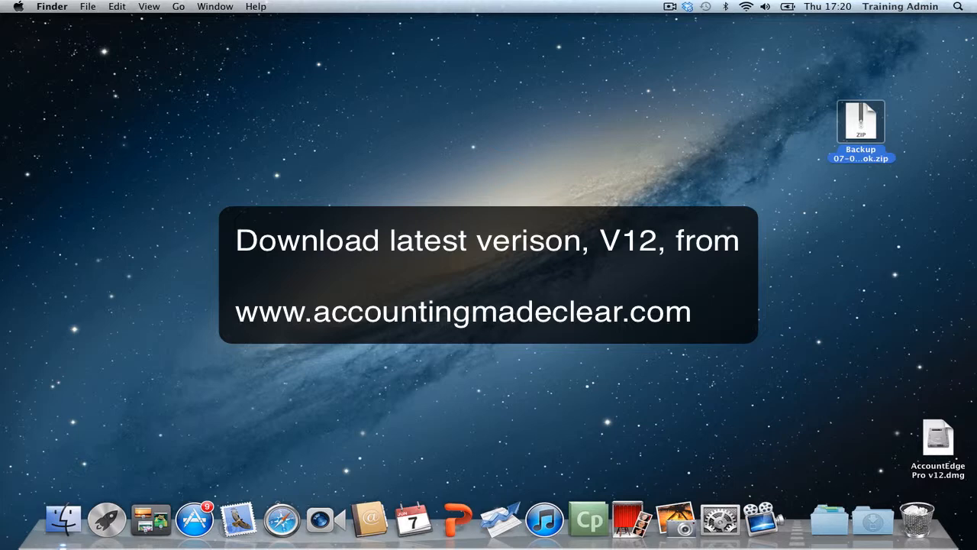
- Open the AccountEdge Pro v12.dmg disk image from the desktop and accept its license agreement
drag(938, 439, 893, 290)
click(848, 371)
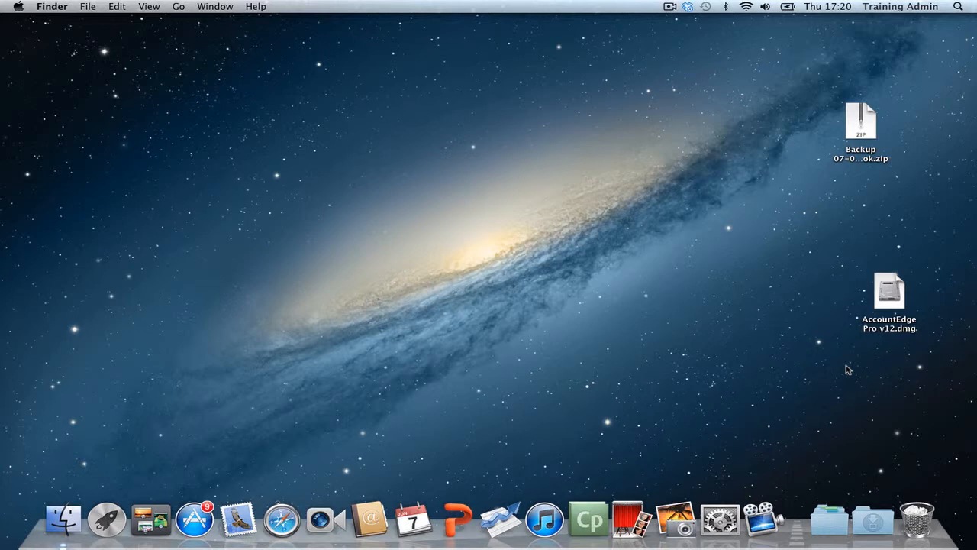
click(895, 297)
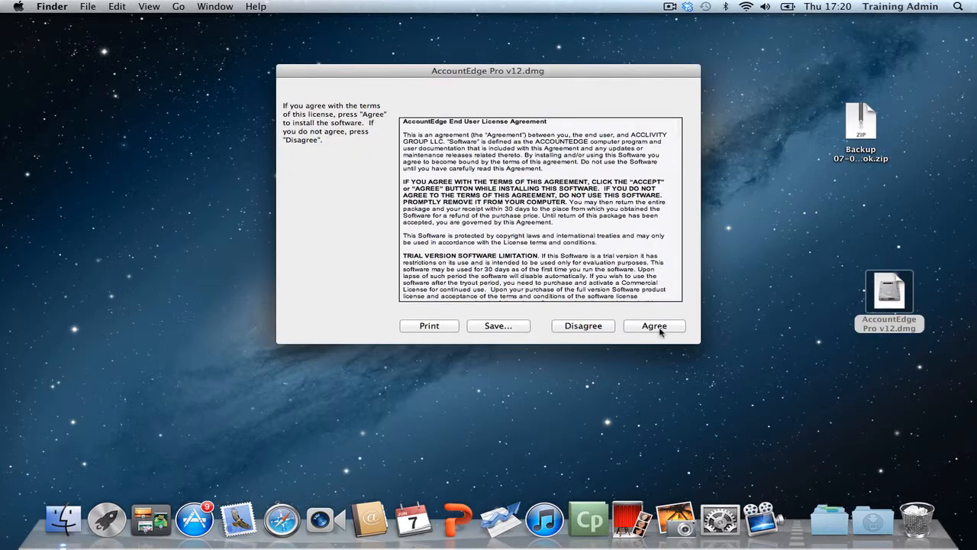
click(655, 326)
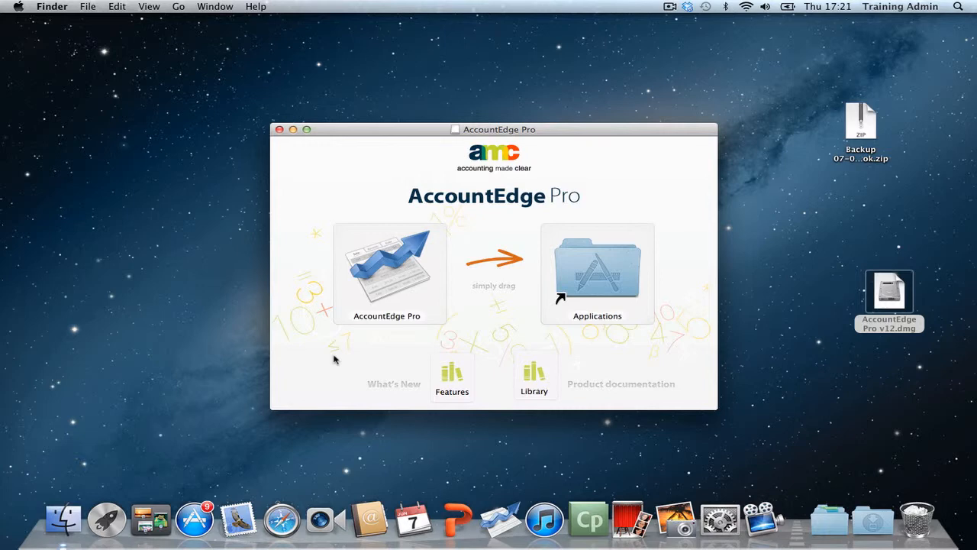
- Install AccountEdge Pro into the Applications folder and launch it from there
click(373, 276)
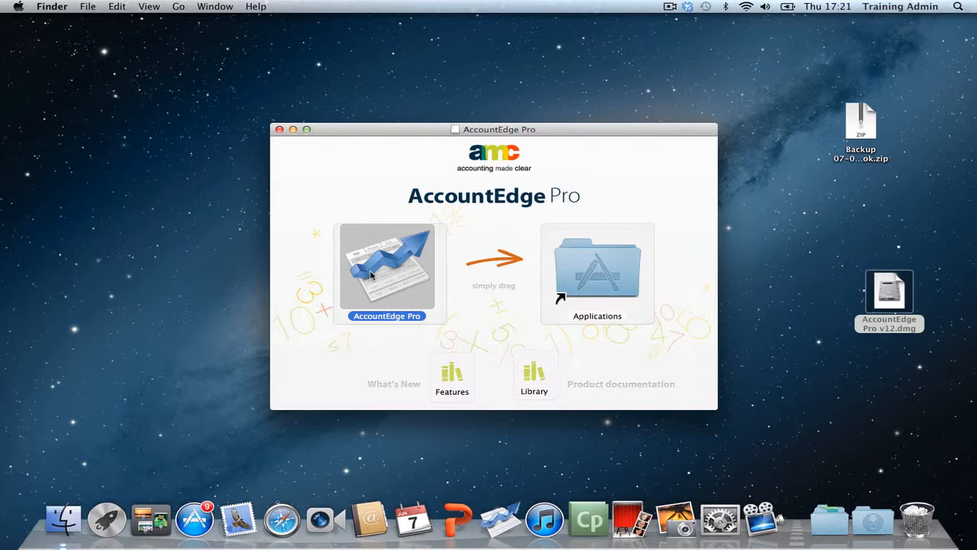
drag(373, 276, 586, 276)
double_click(603, 274)
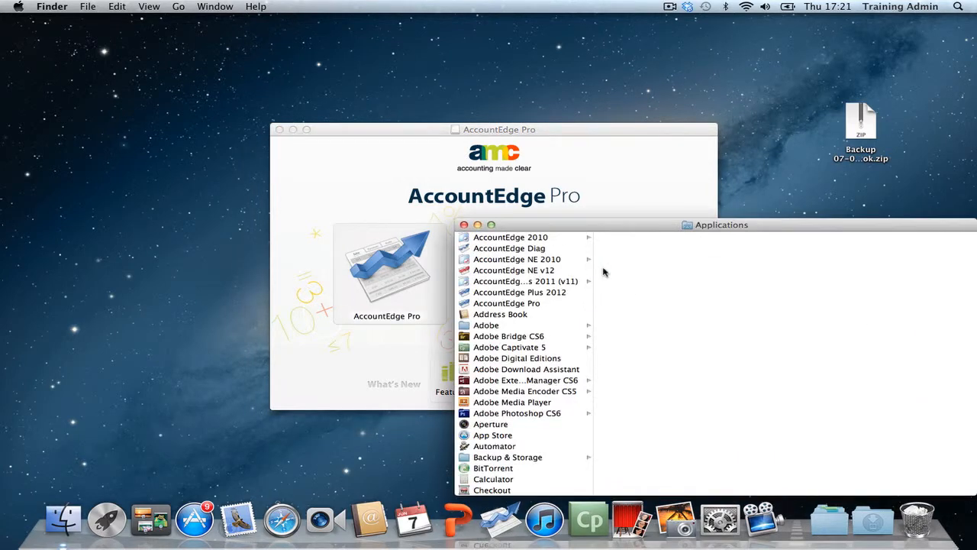
click(489, 305)
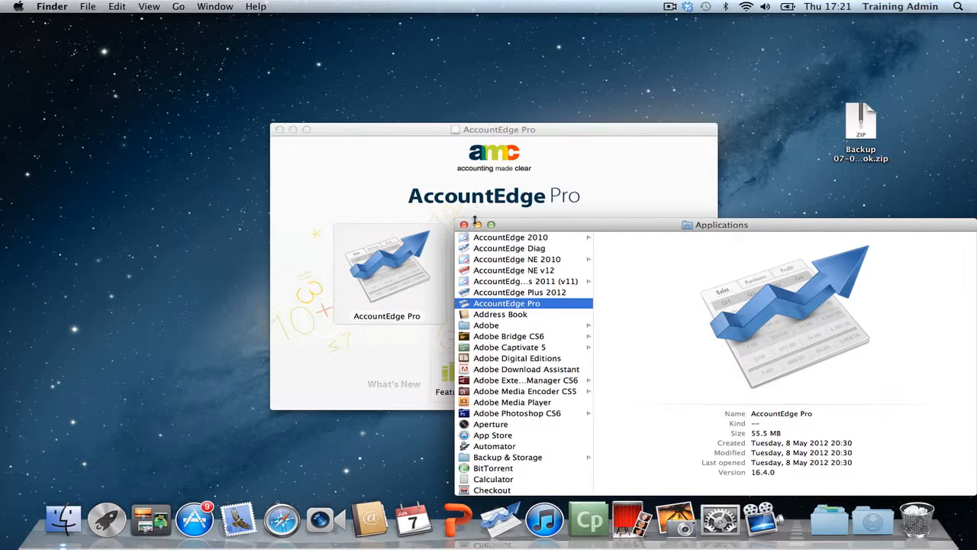
double_click(497, 304)
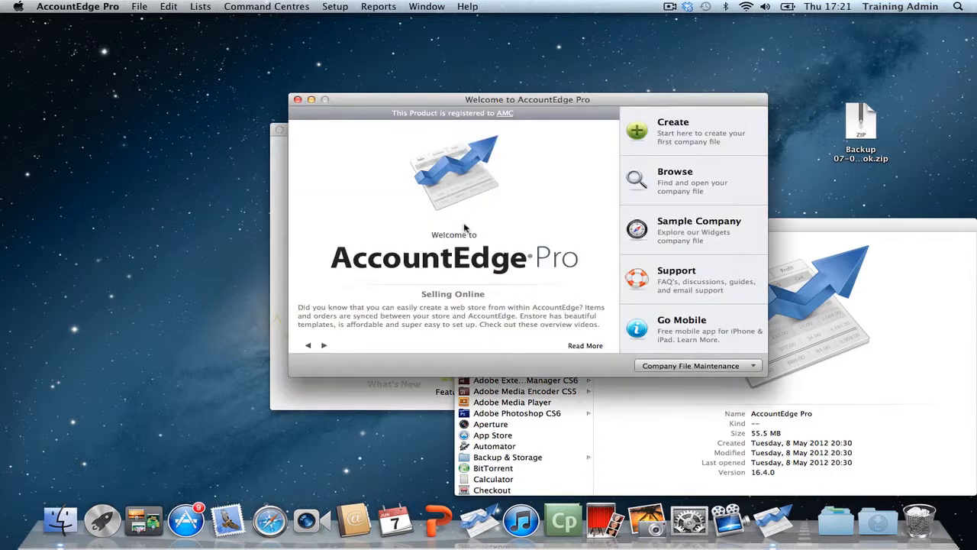
- Close the Applications and installer windows and move the AccountEdge Pro welcome window away from the desktop icons
click(840, 233)
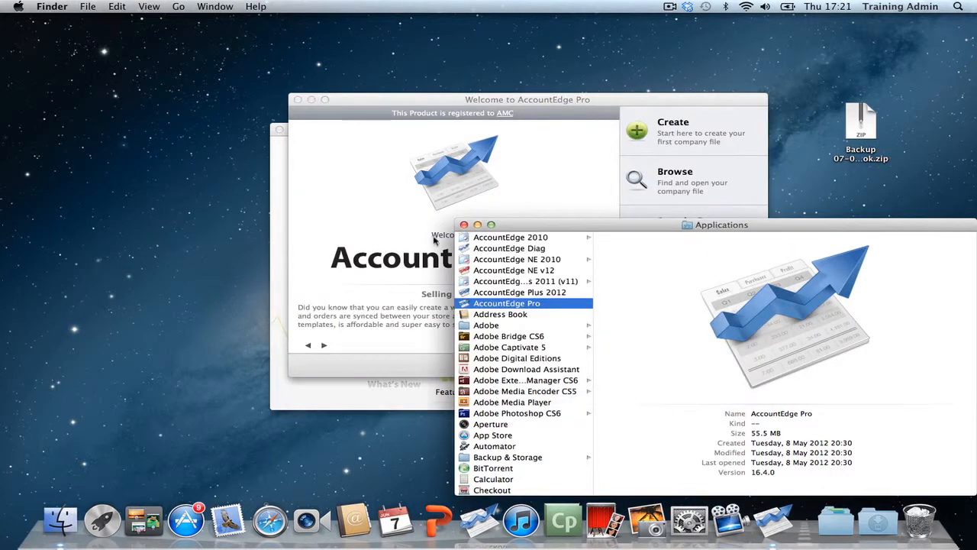
key(super+w)
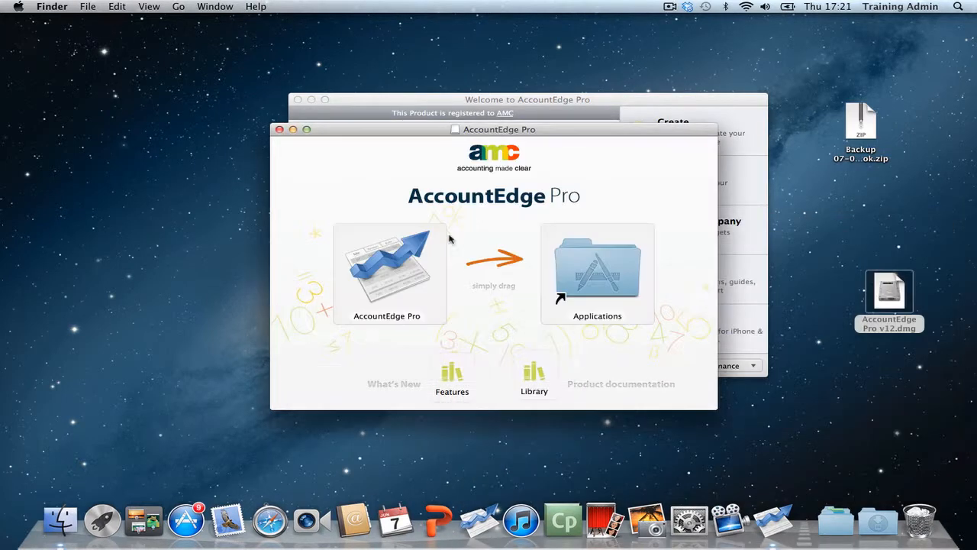
click(280, 130)
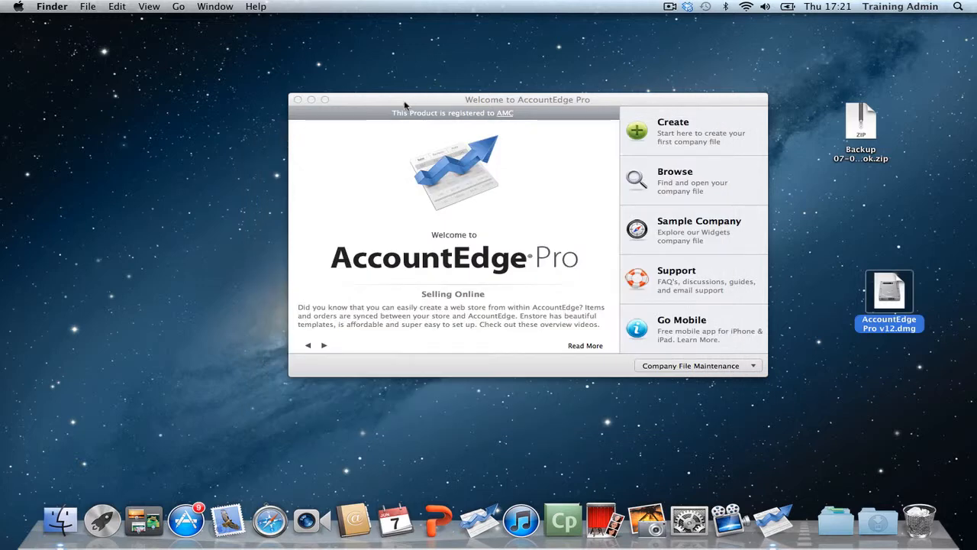
drag(404, 104, 334, 105)
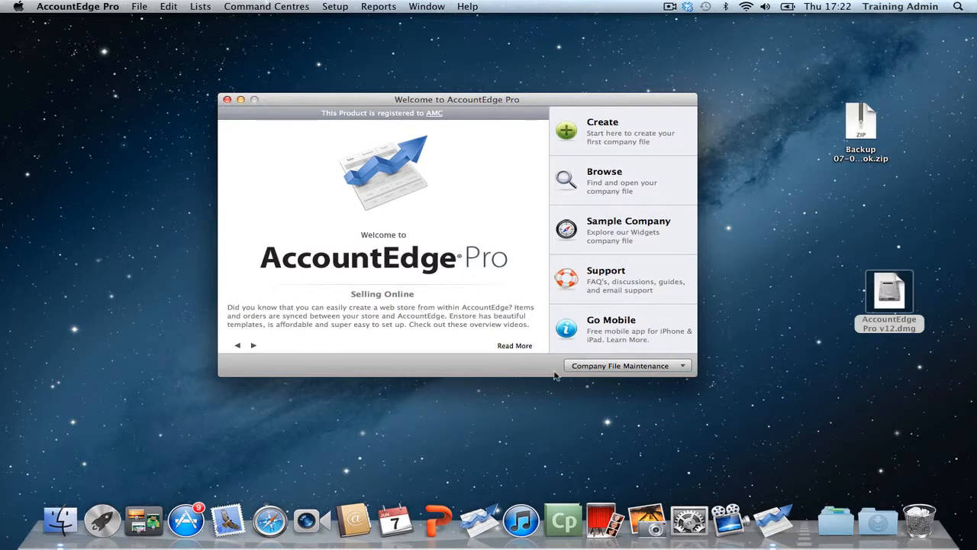
- Start a company file upgrade and choose Pibo Books Ltd.myo from the Documents folder as the file to upgrade
click(682, 366)
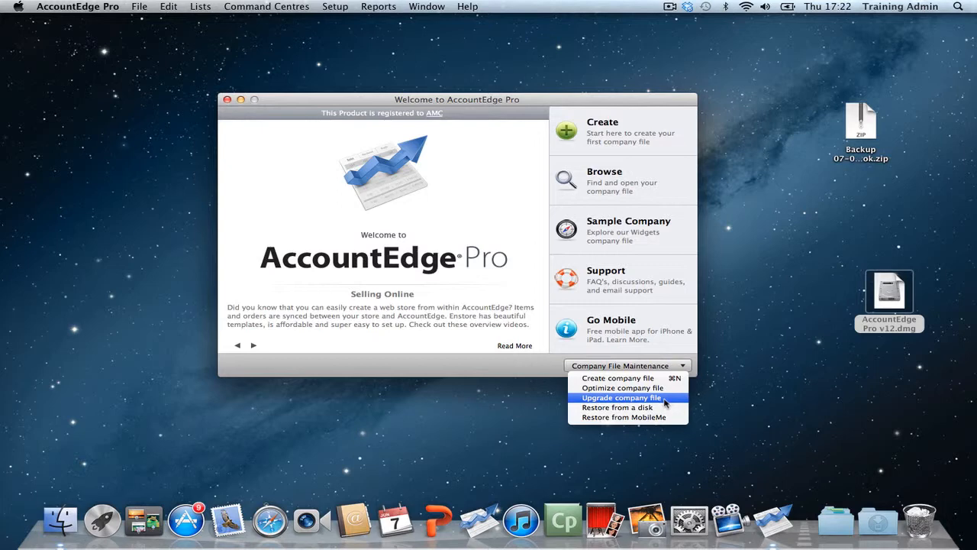
click(665, 403)
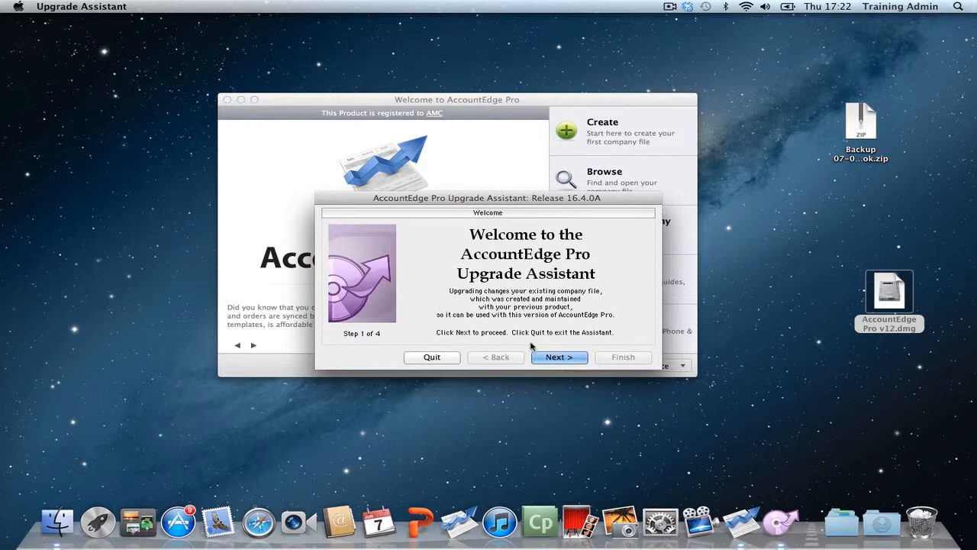
click(549, 359)
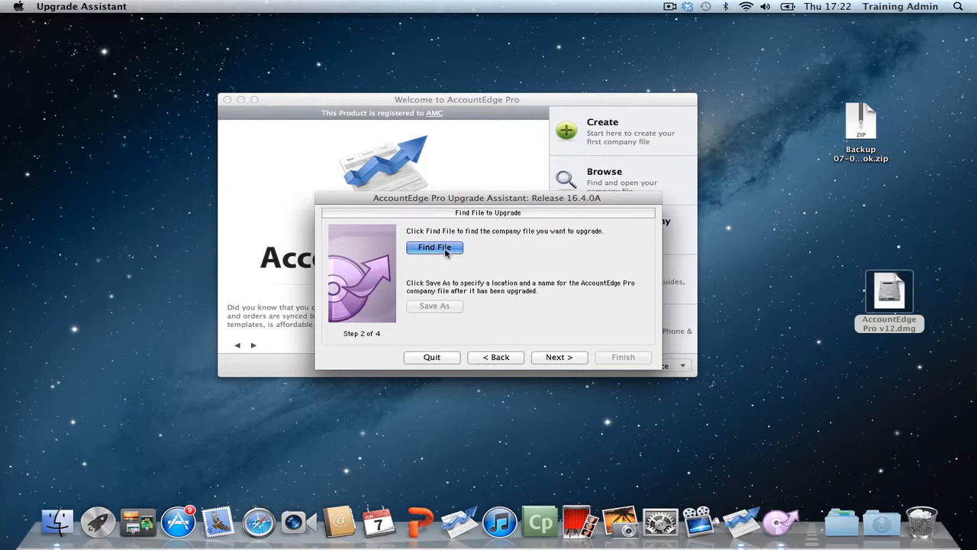
click(445, 253)
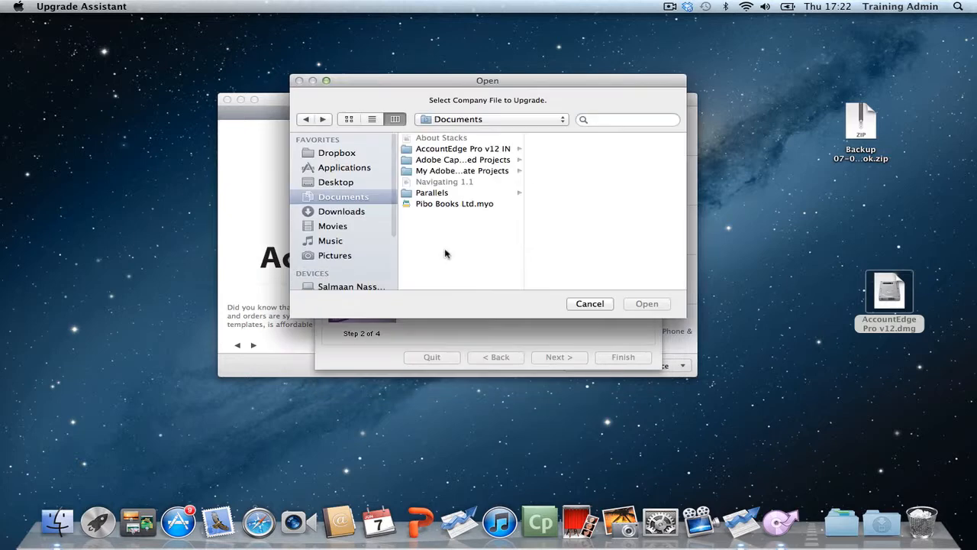
click(445, 205)
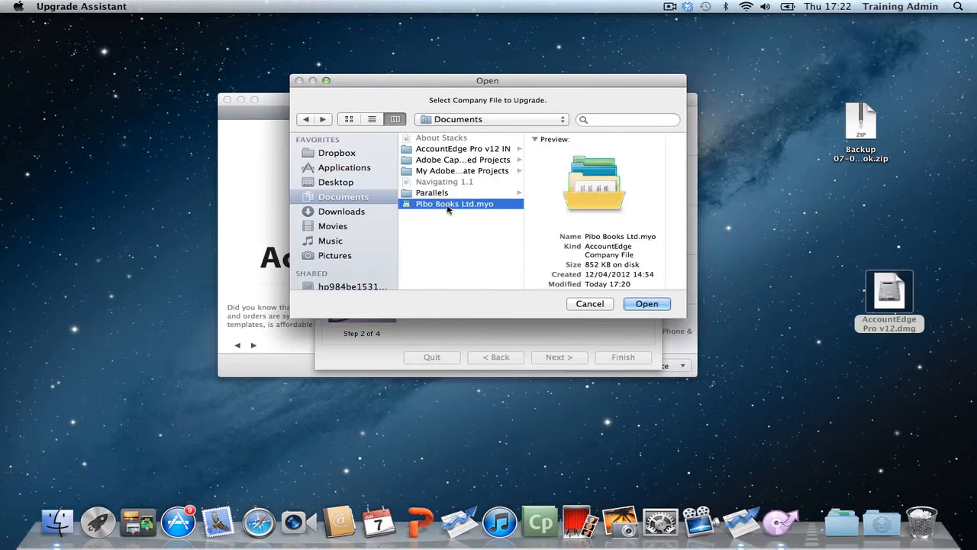
click(646, 304)
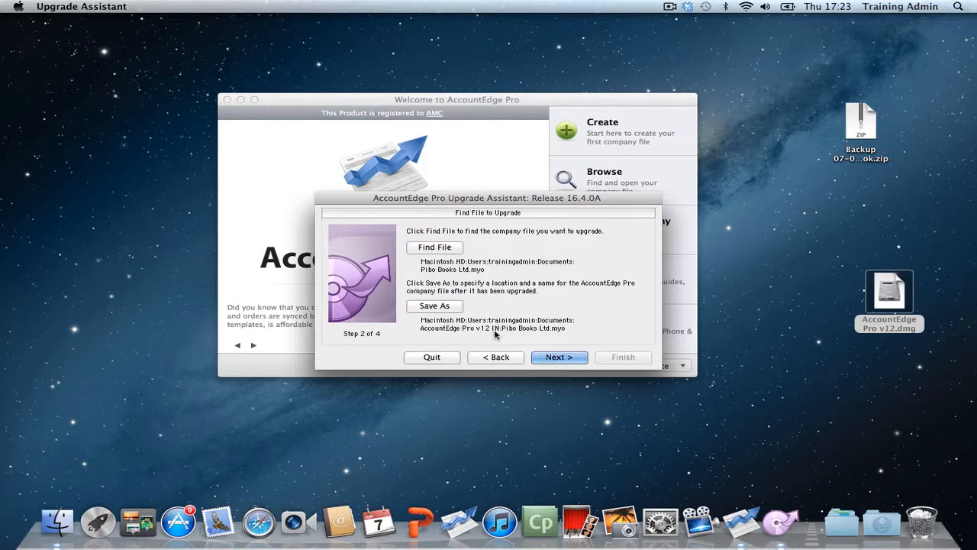
- Accept the suggested destination in the AccountEdge Pro v12 IN folder, run the upgrade and exit the Upgrade Assistant
click(559, 358)
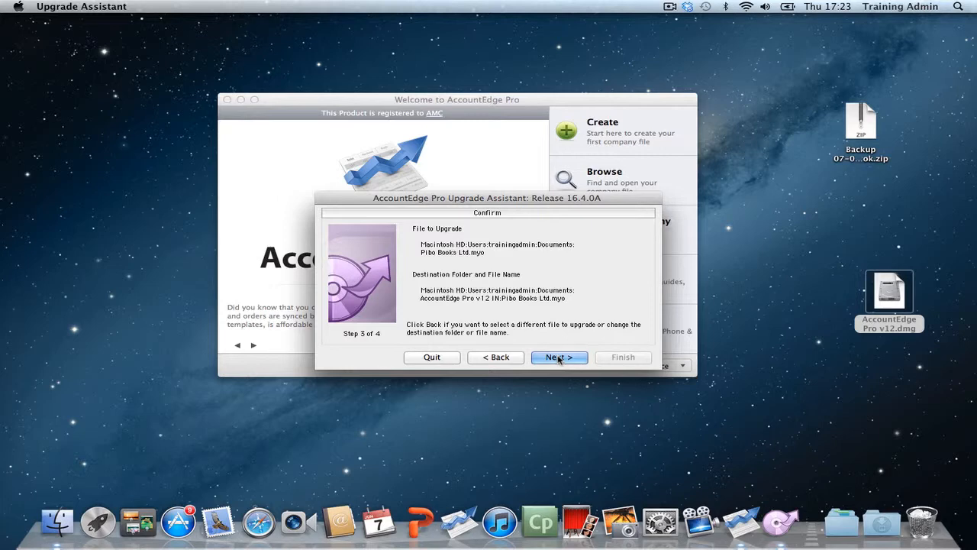
click(559, 358)
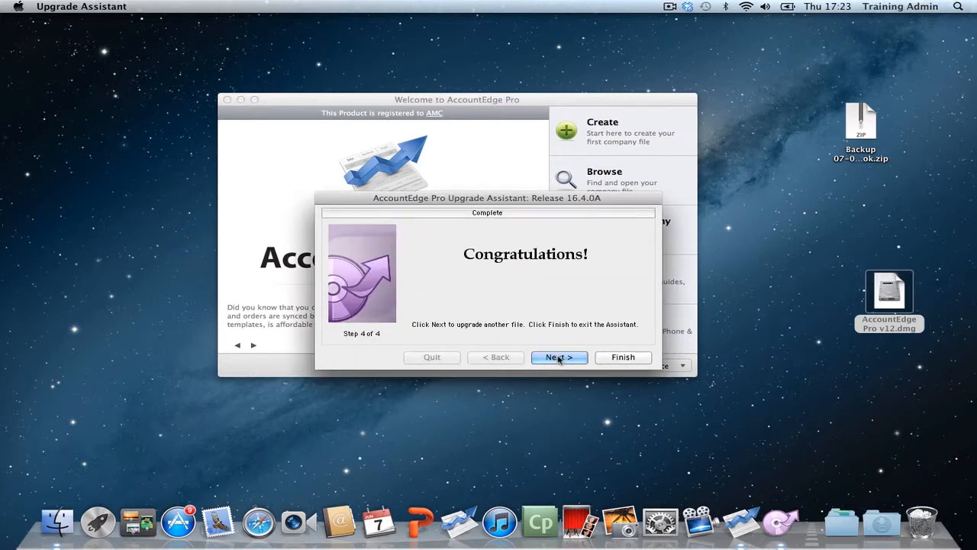
click(611, 360)
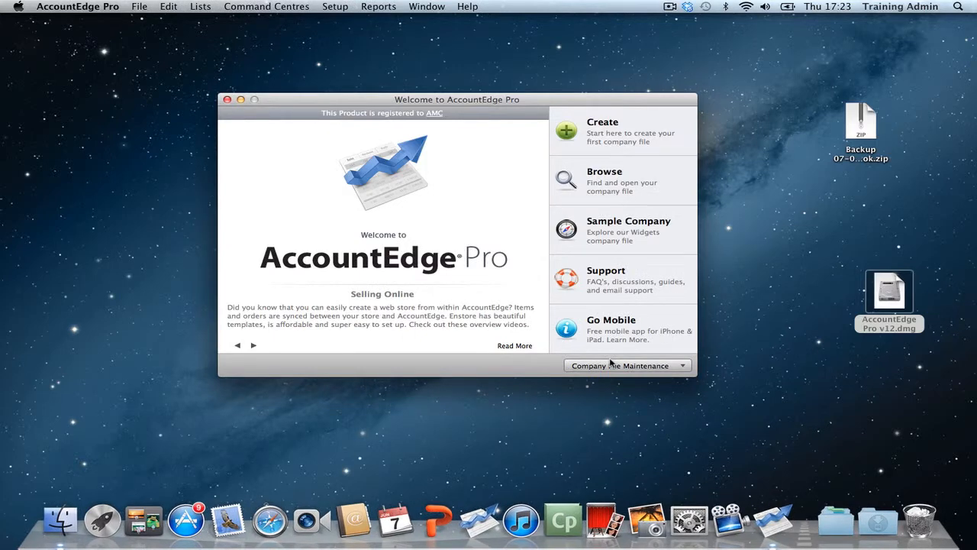
- Open the upgraded Pibo Books Ltd.myo from the AccountEdge Pro v12 IN folder in Documents, signing on as Administrator and dismissing the To Do List
click(610, 189)
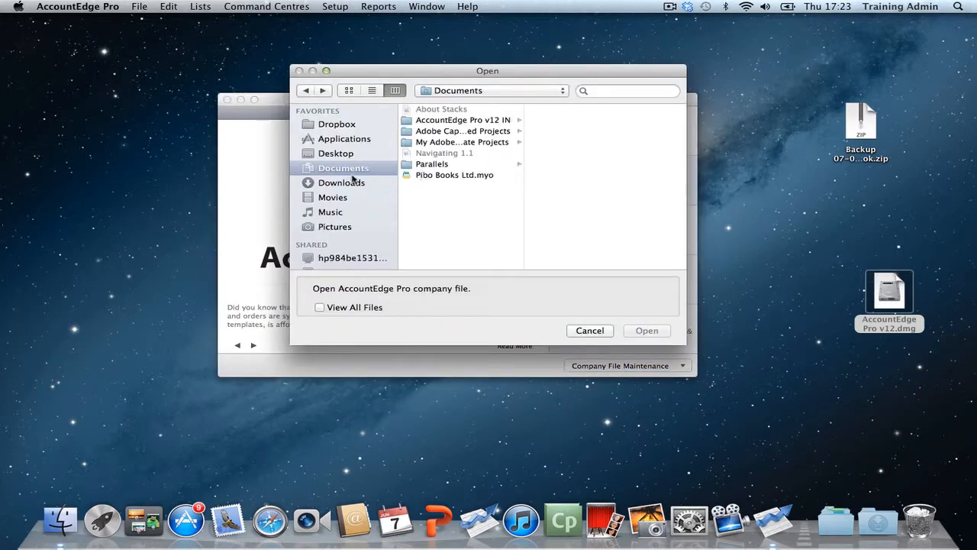
click(448, 122)
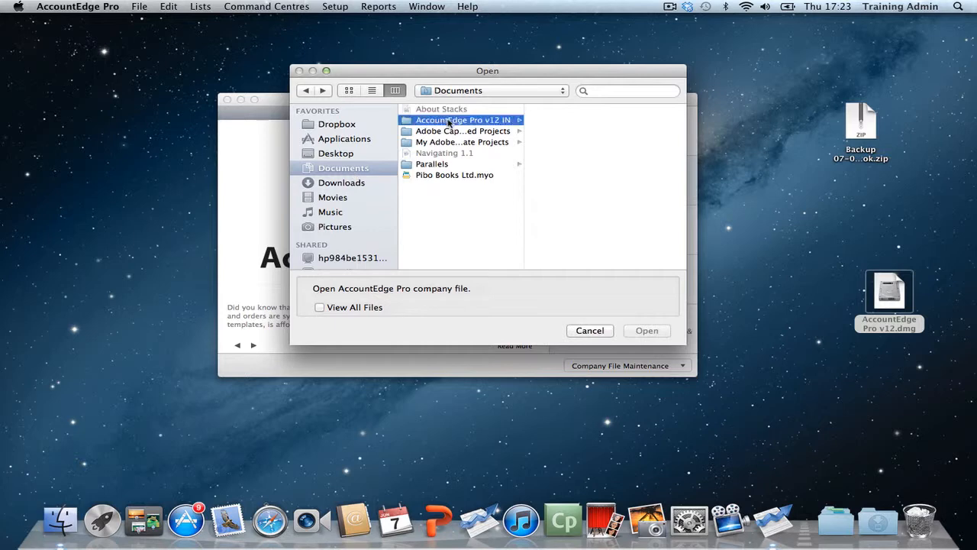
click(571, 155)
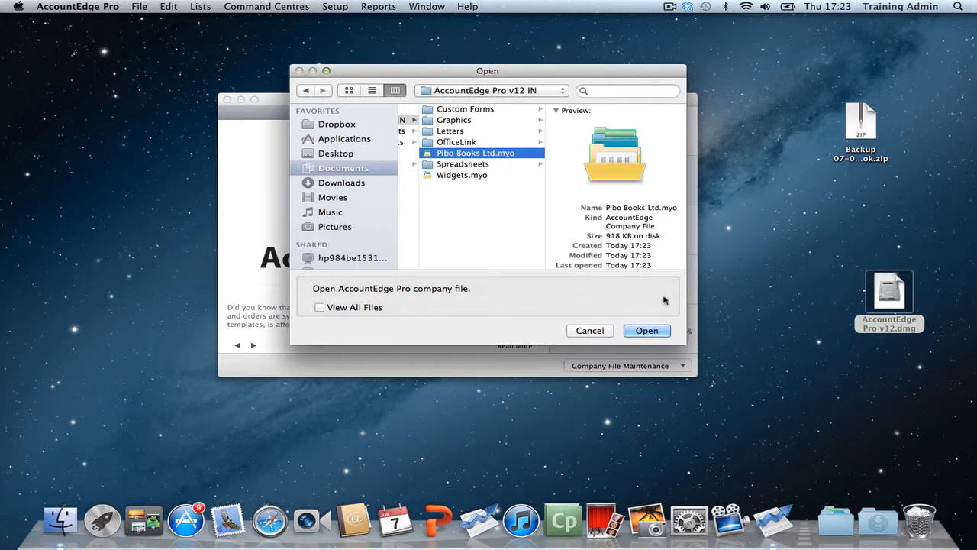
click(646, 334)
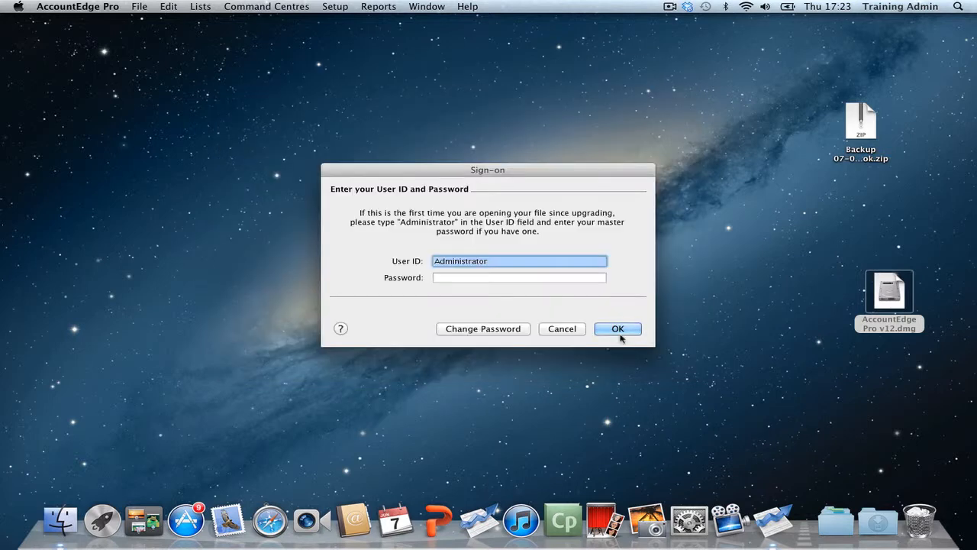
click(621, 332)
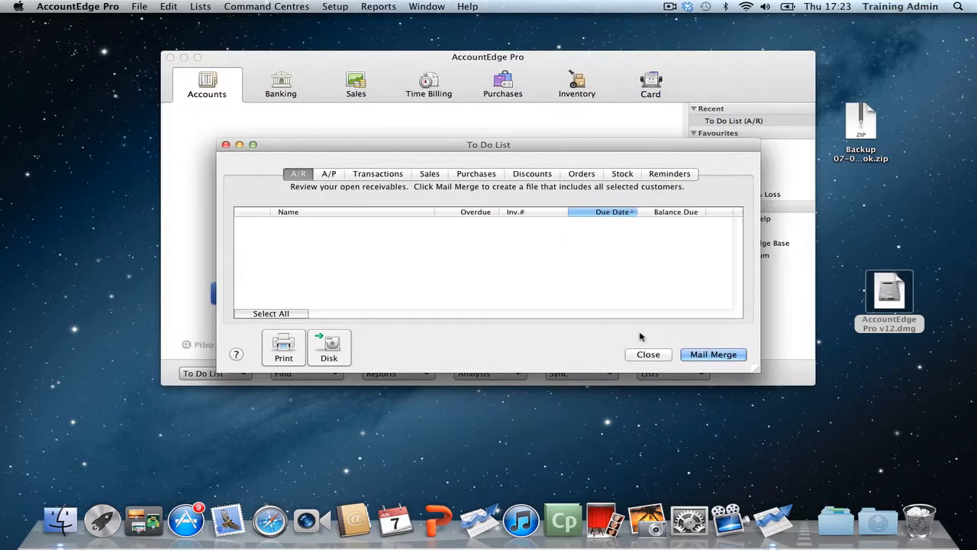
click(647, 353)
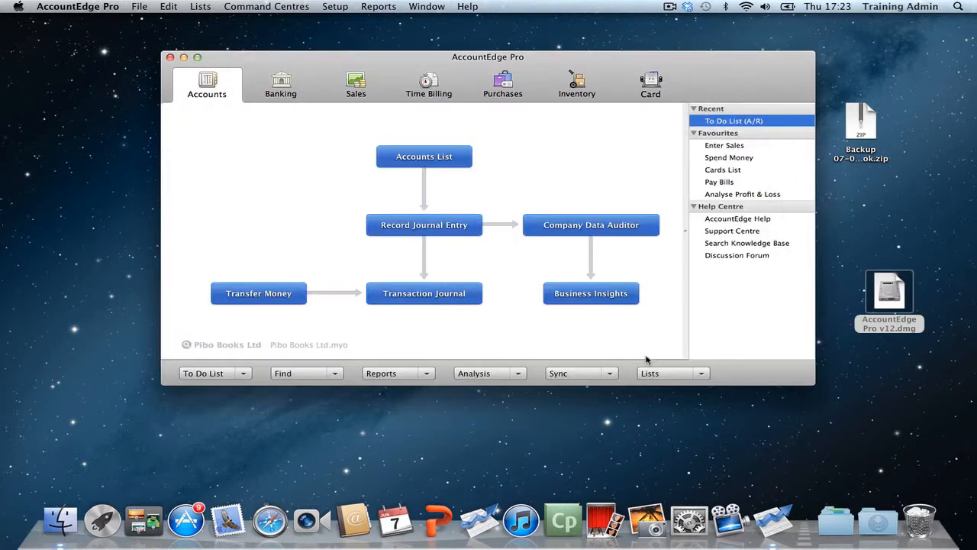